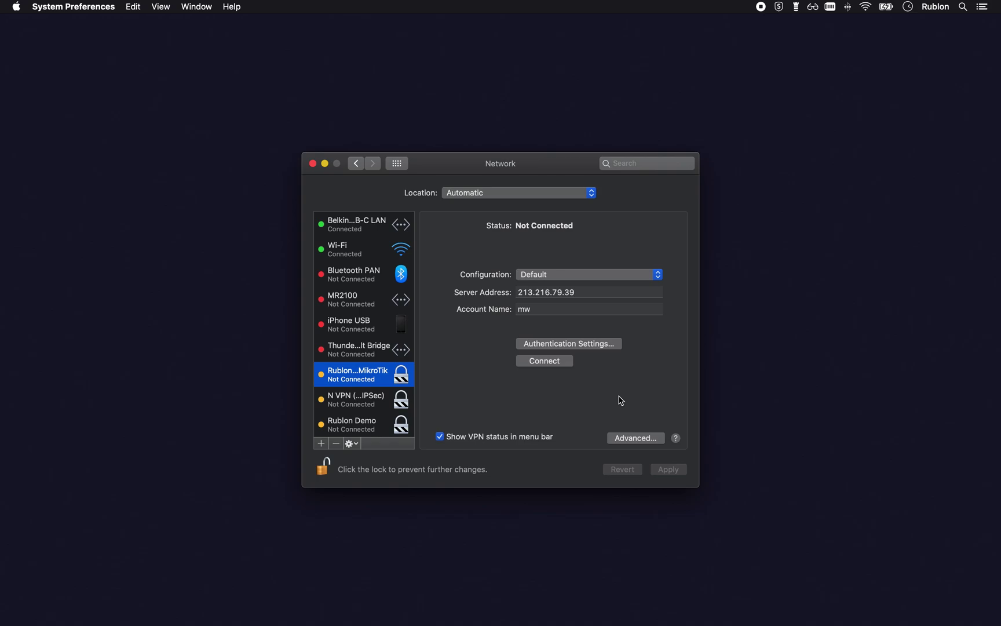
Step: Start connecting the Rublon MikroTik VPN from the Network pane
click(545, 361)
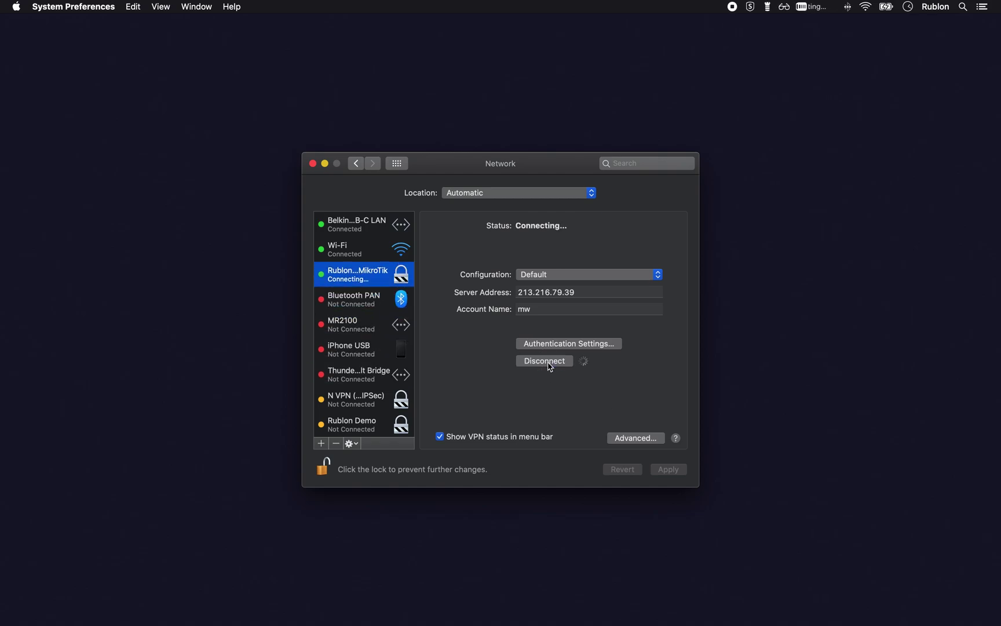